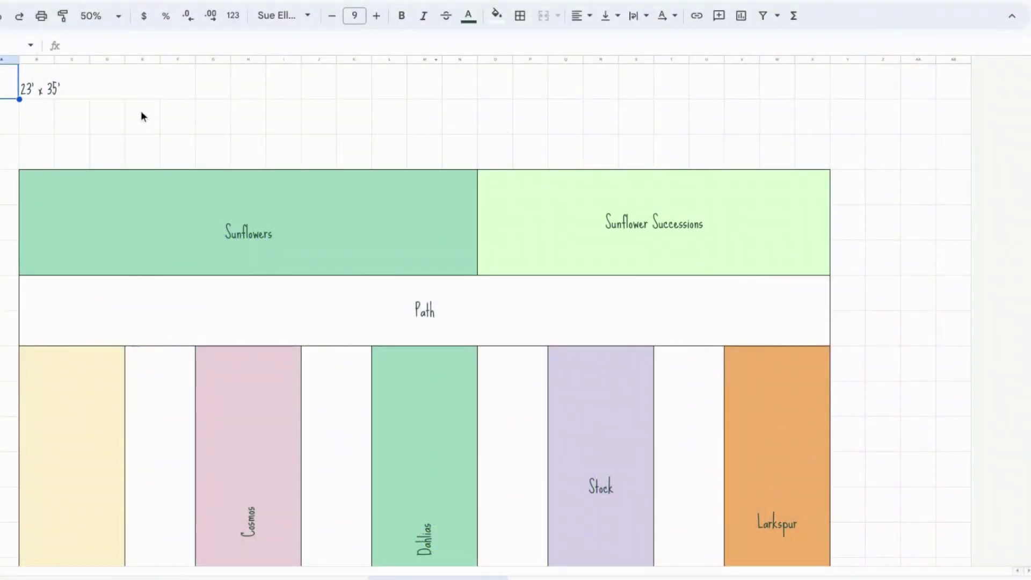
left_click(104, 93)
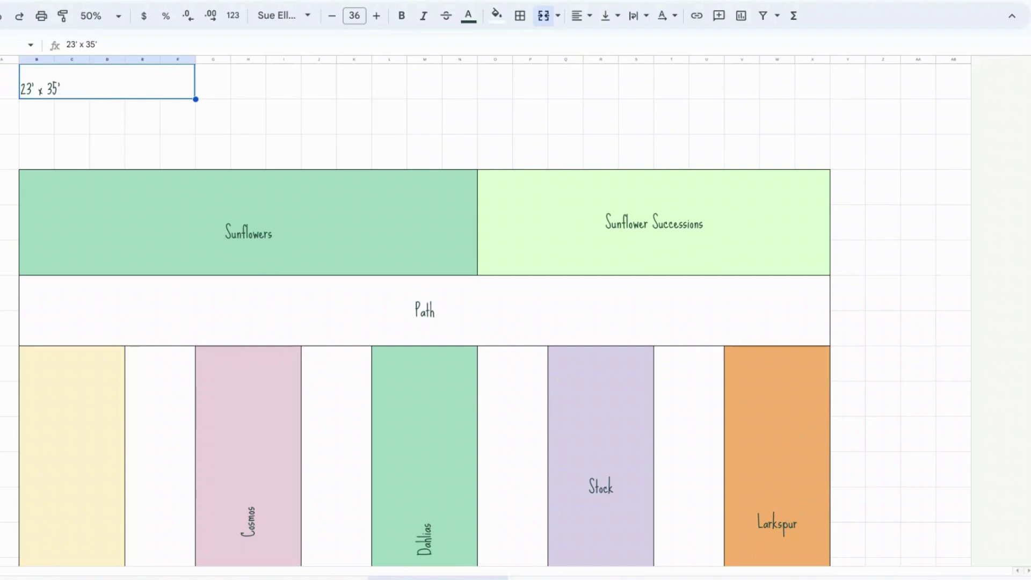
left_click(46, 145)
left_click(74, 150)
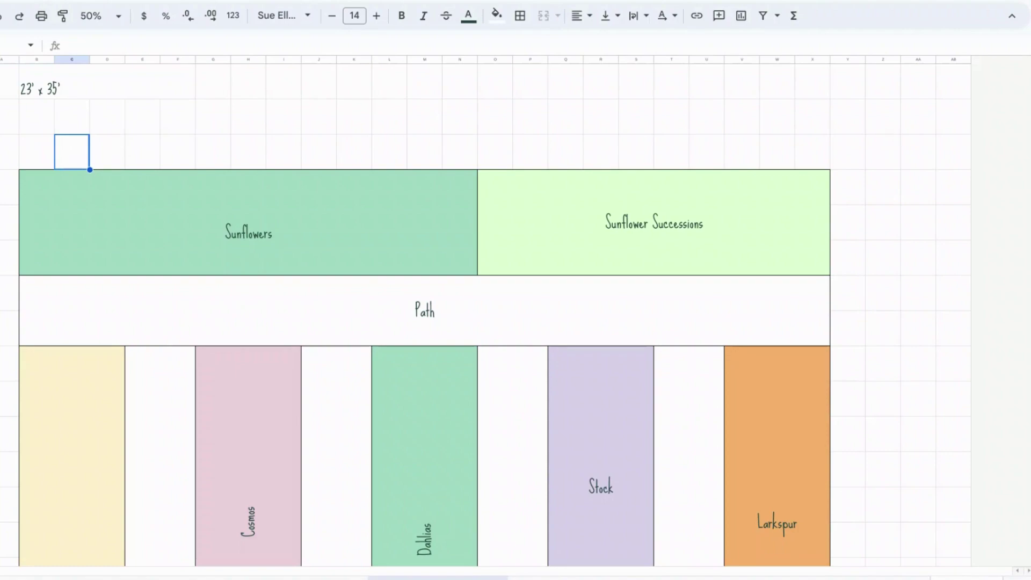
scroll(425, 312, "down", 2)
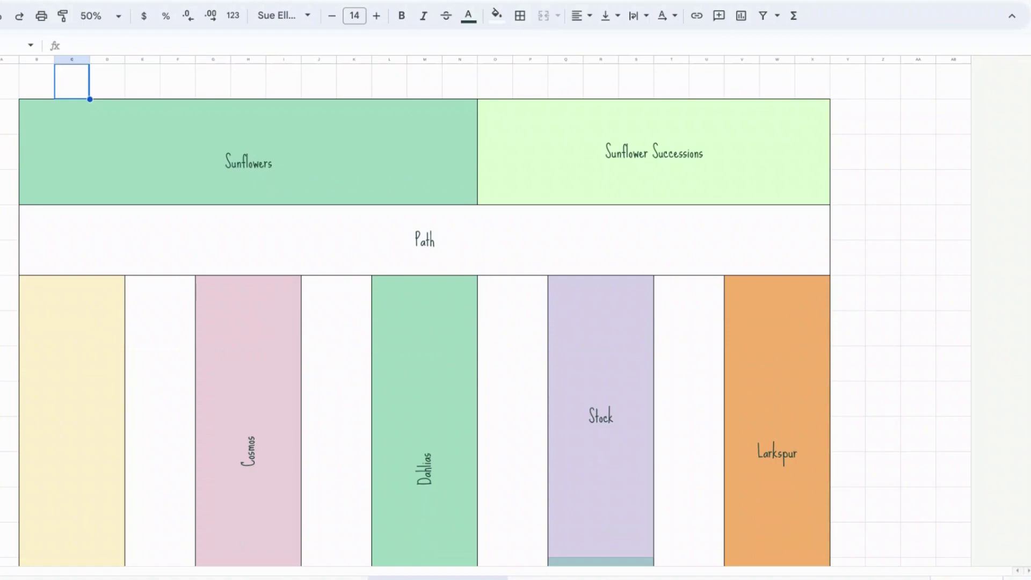
scroll(425, 312, "down", 1)
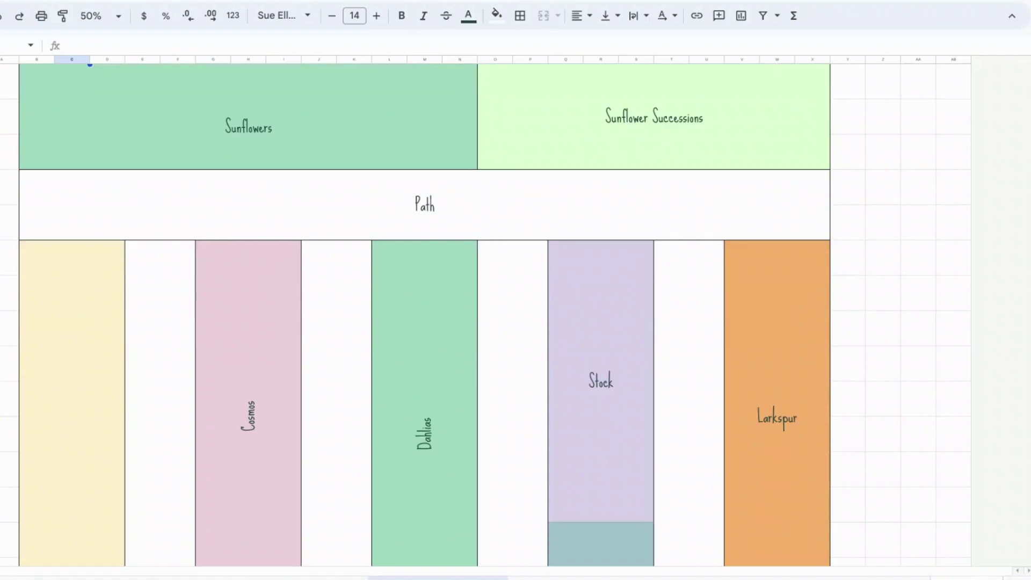
scroll(425, 311, "up", 1)
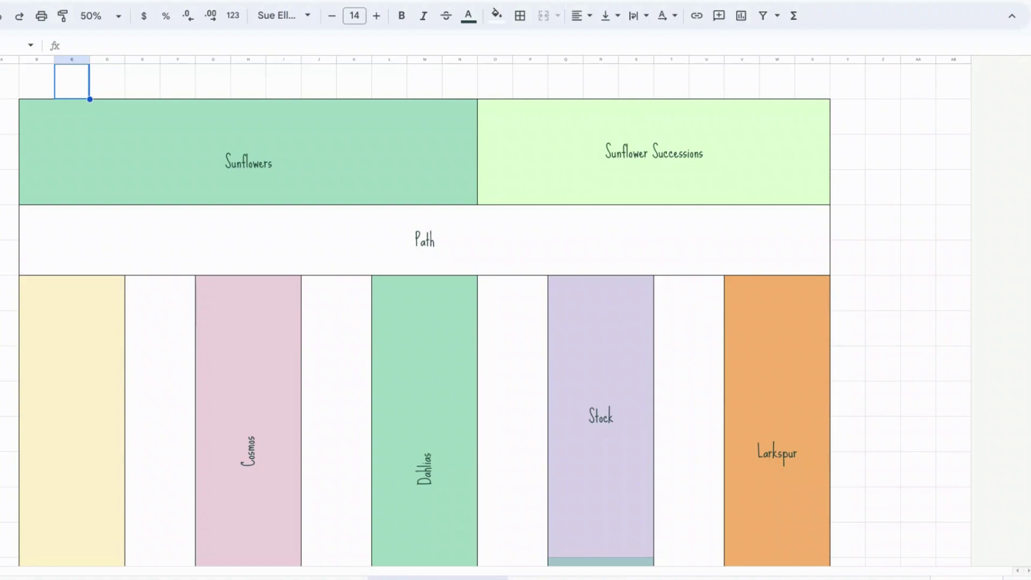
scroll(424, 311, "down", 1)
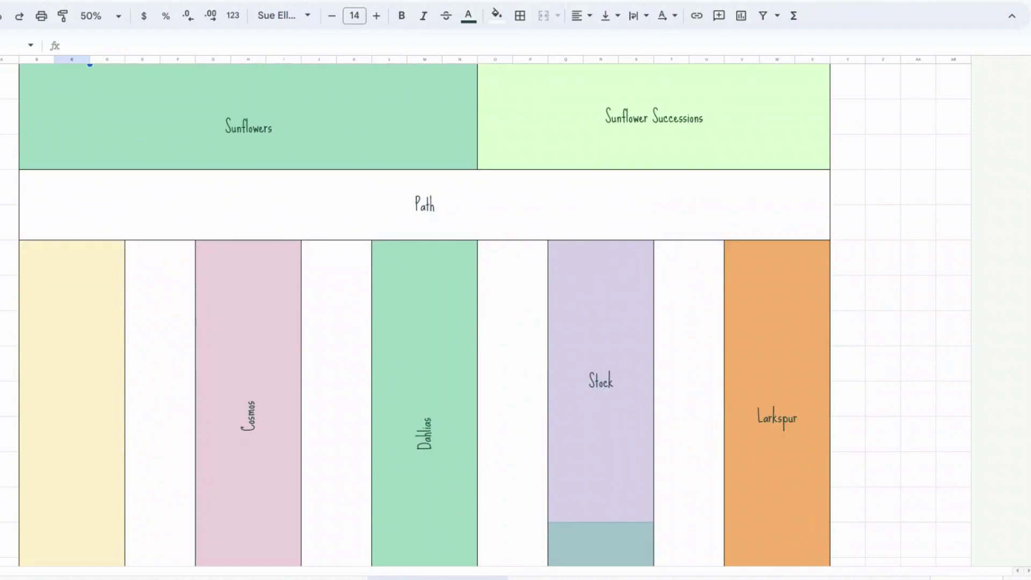
scroll(425, 312, "up", 2)
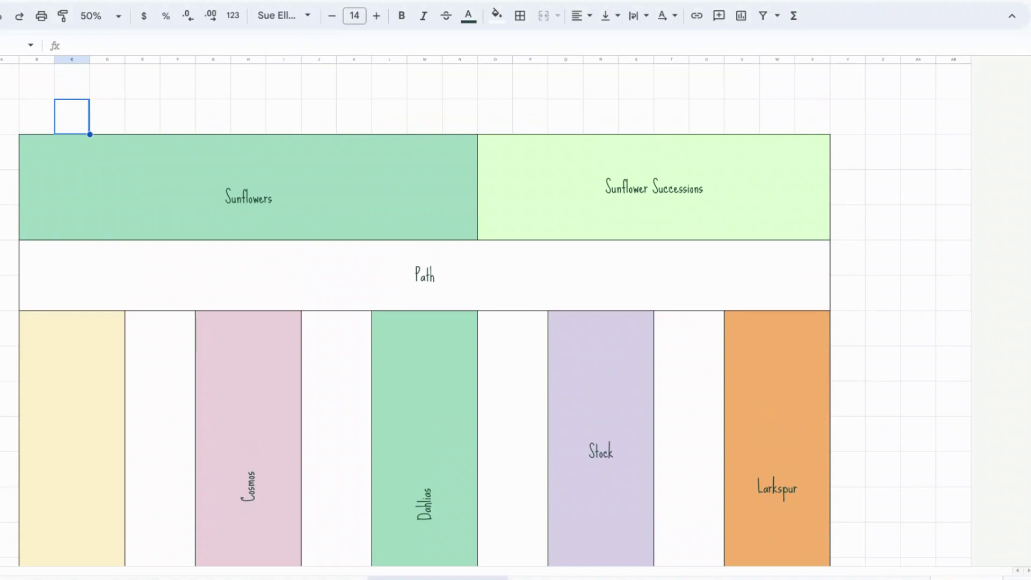
scroll(425, 312, "down", 1)
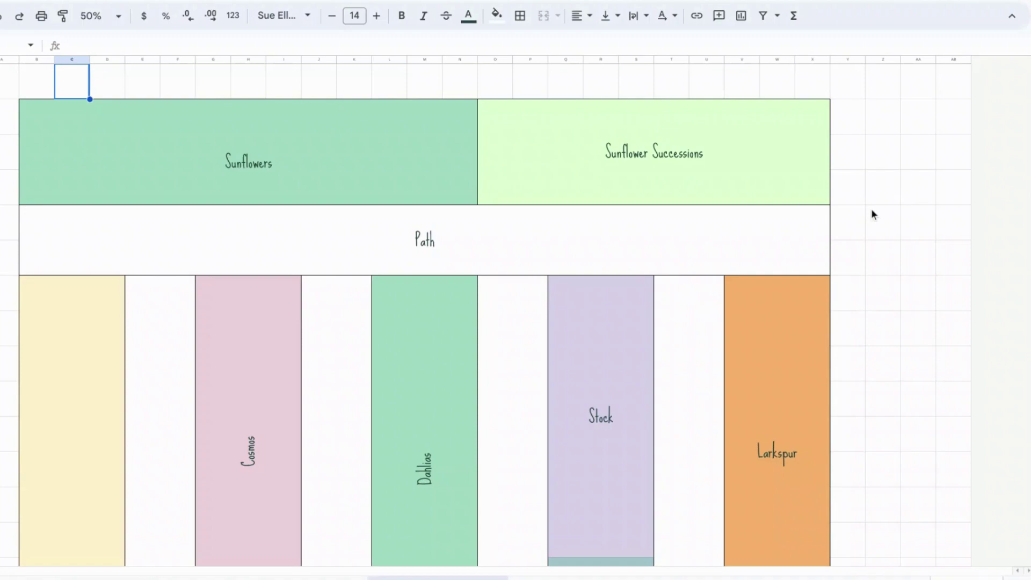
scroll(872, 210, "down", 4)
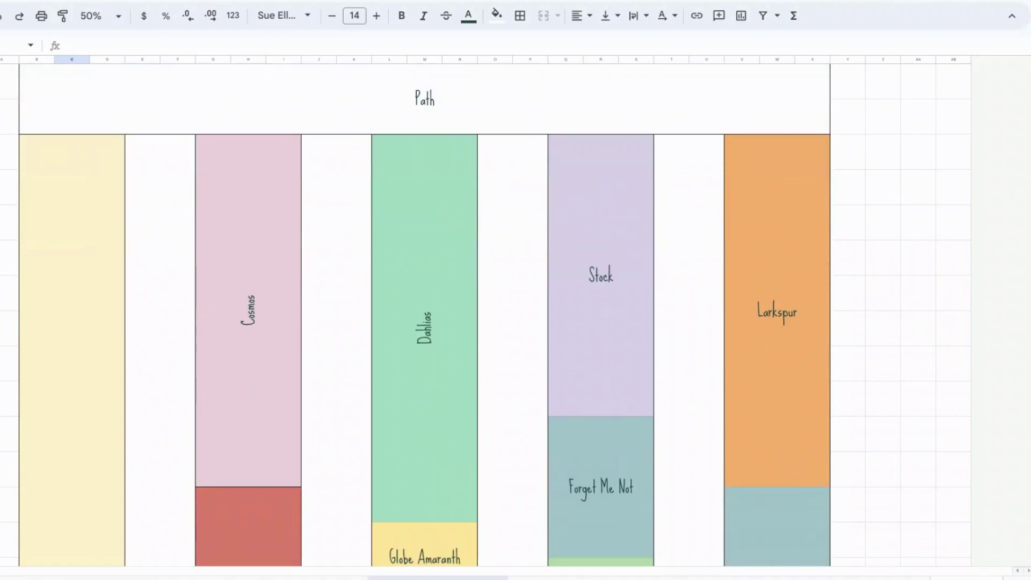
scroll(425, 312, "up", 6)
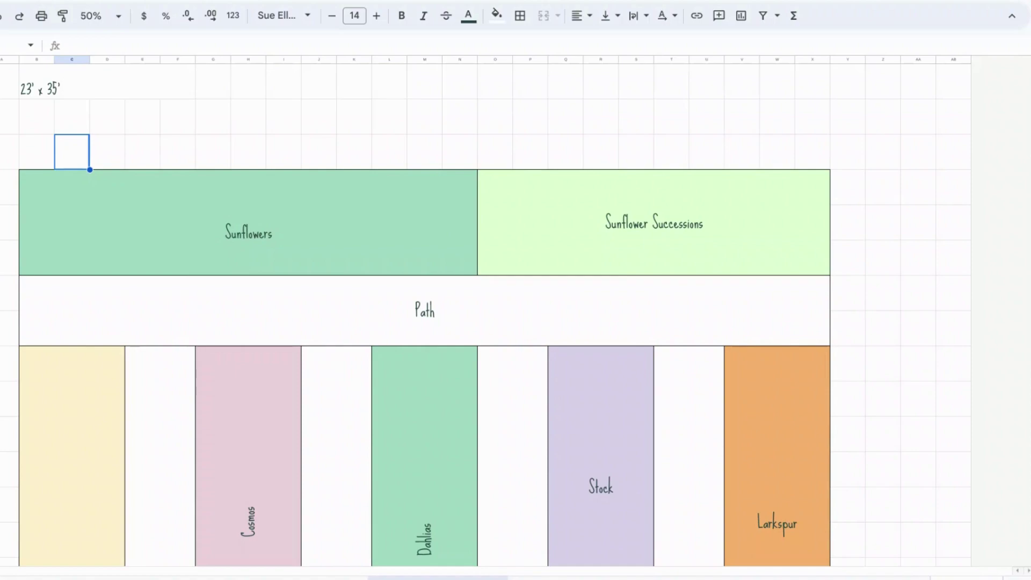
scroll(425, 312, "down", 8)
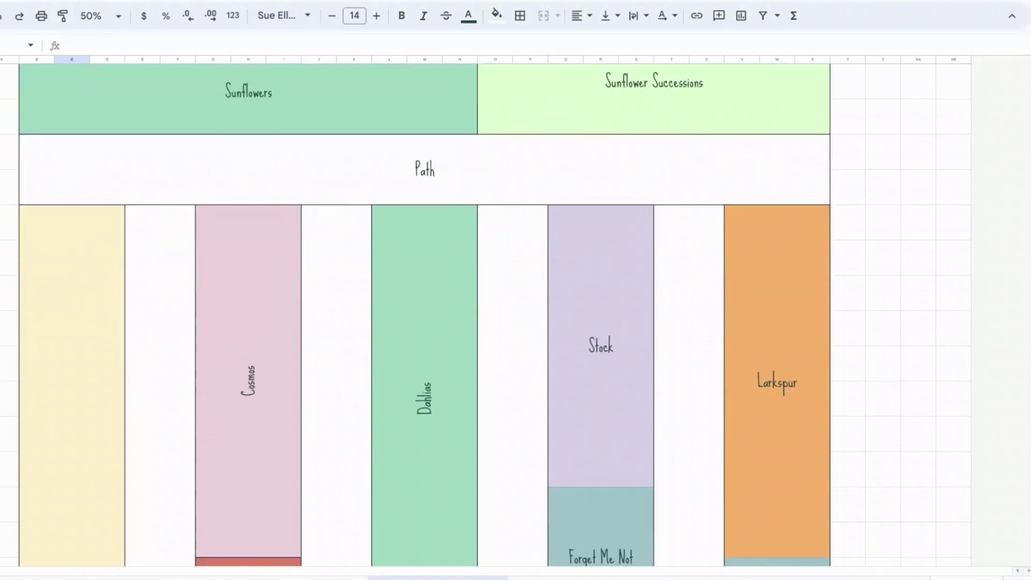
scroll(425, 312, "down", 14)
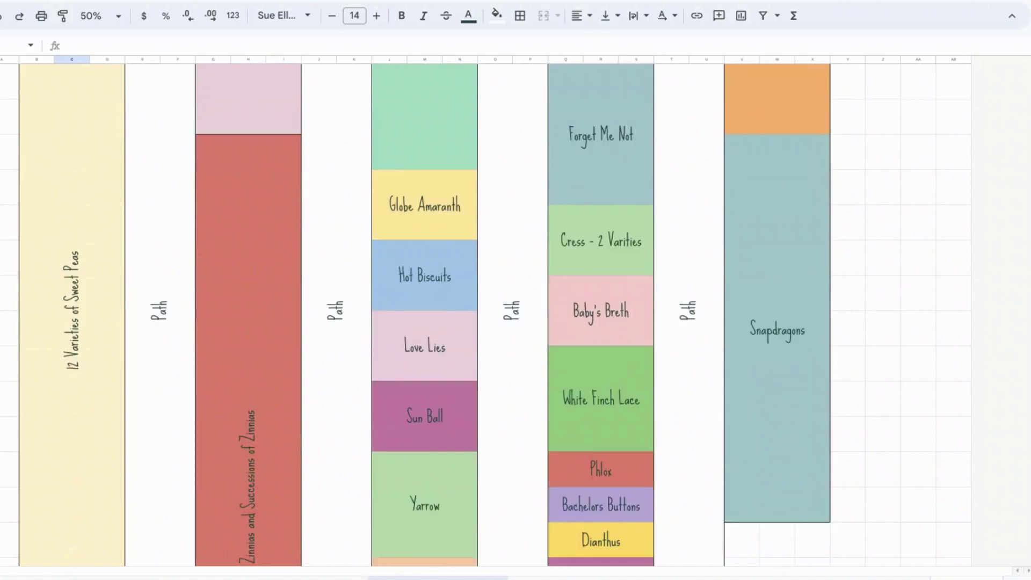
scroll(425, 312, "down", 4)
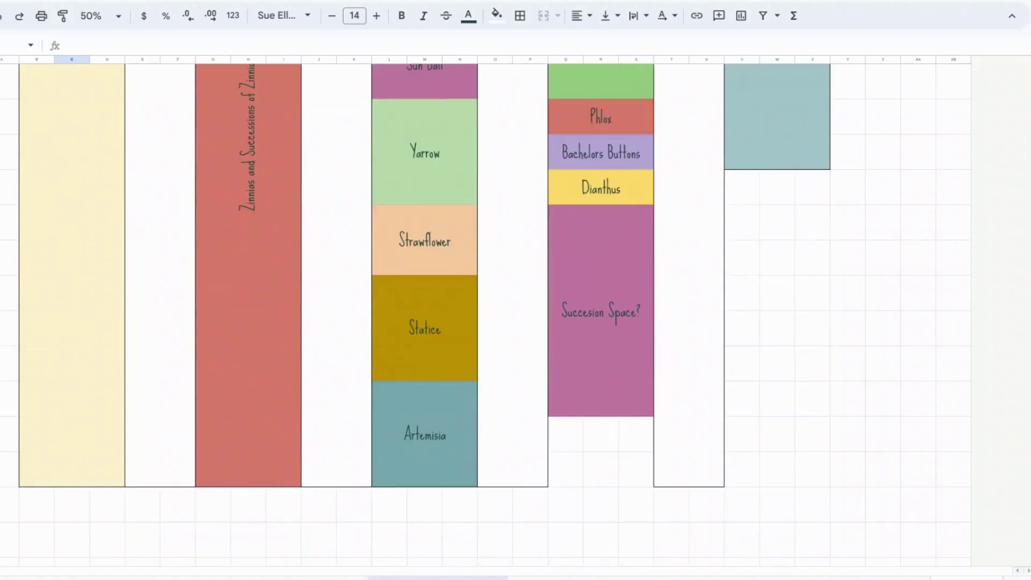
scroll(424, 312, "up", 7)
scroll(424, 312, "up", 6)
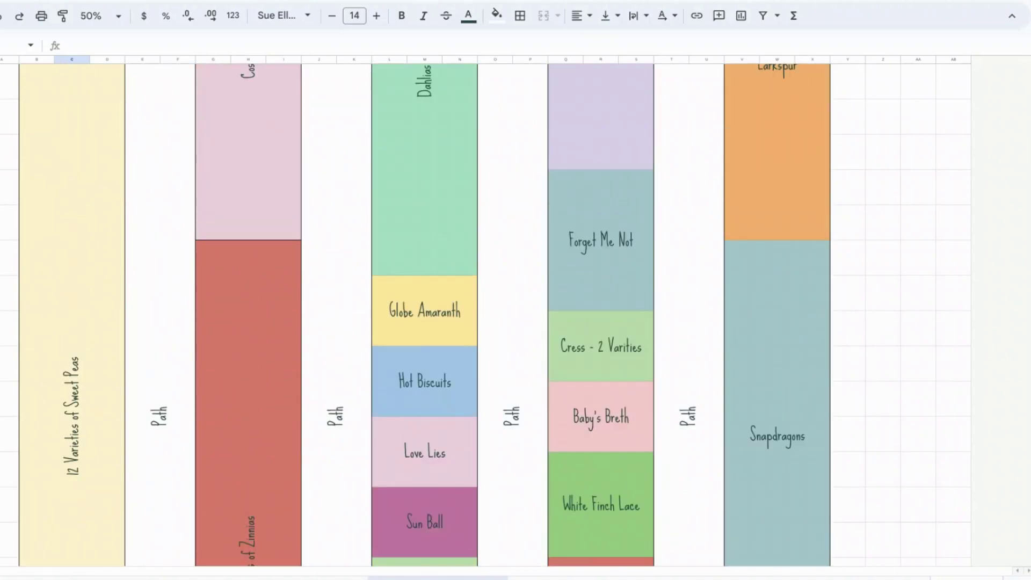
left_click(53, 197)
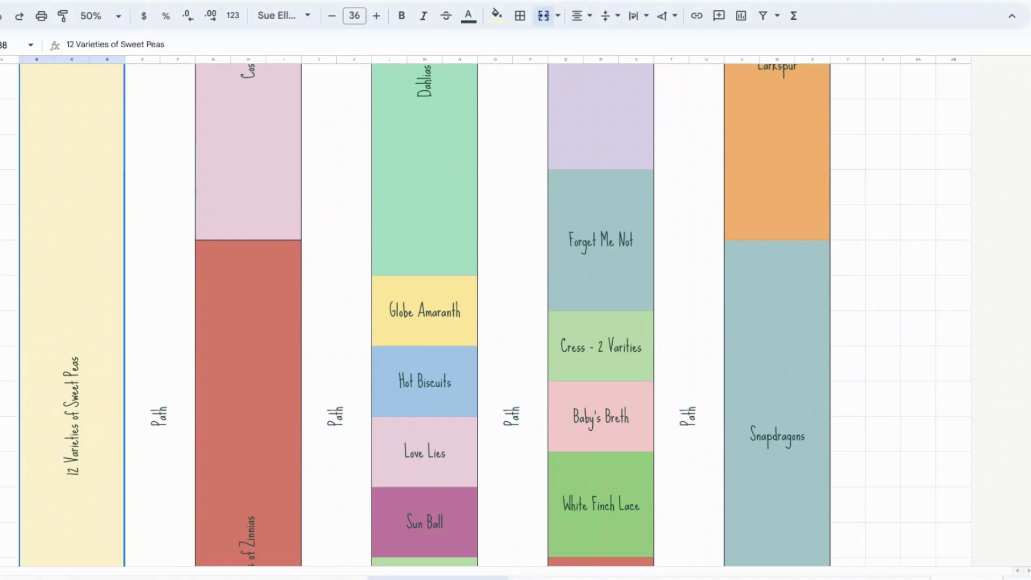
scroll(151, 181, "up", 8)
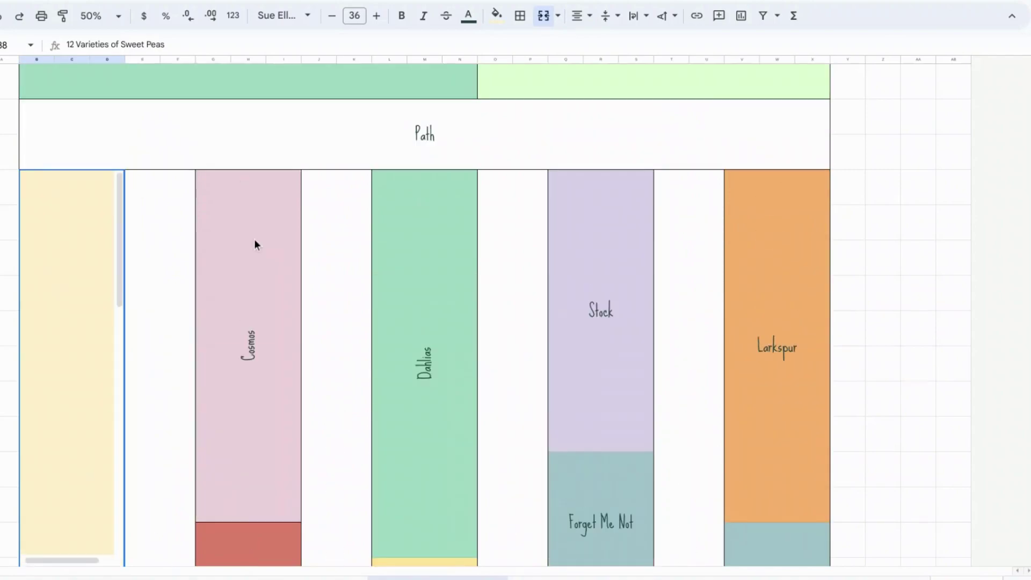
scroll(254, 242, "down", 2)
scroll(254, 242, "down", 20)
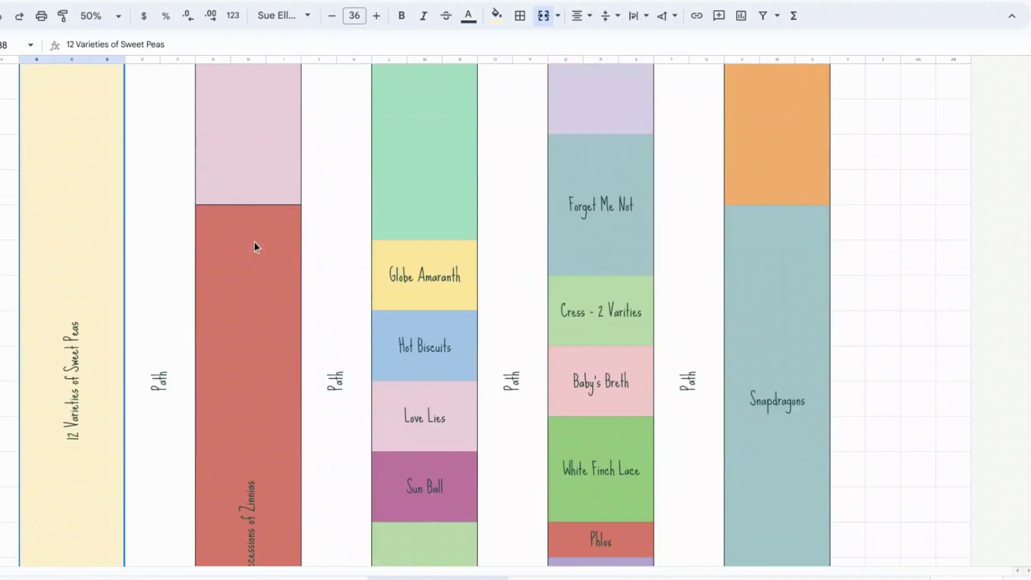
scroll(494, 312, "up", 18)
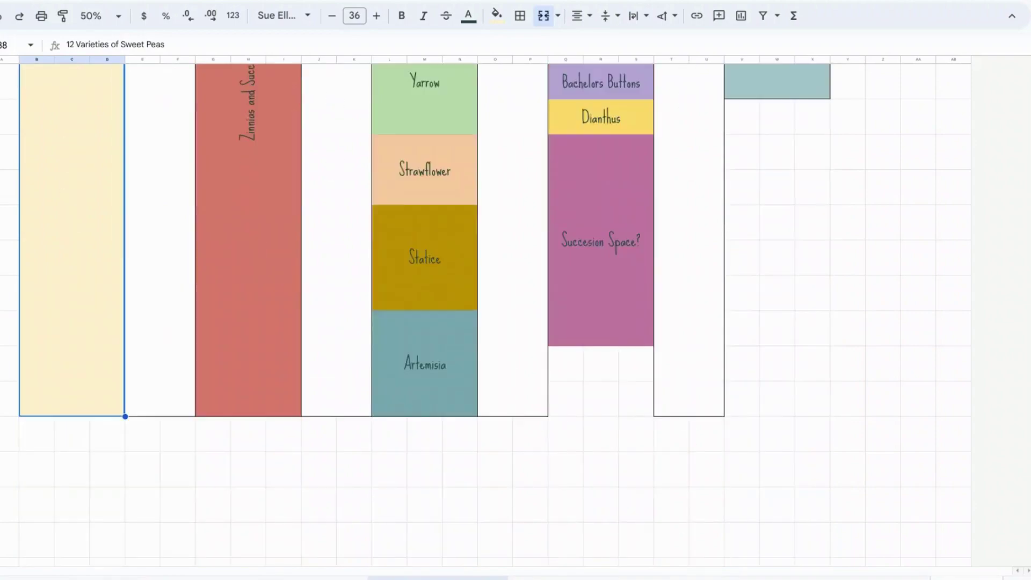
scroll(494, 311, "up", 5)
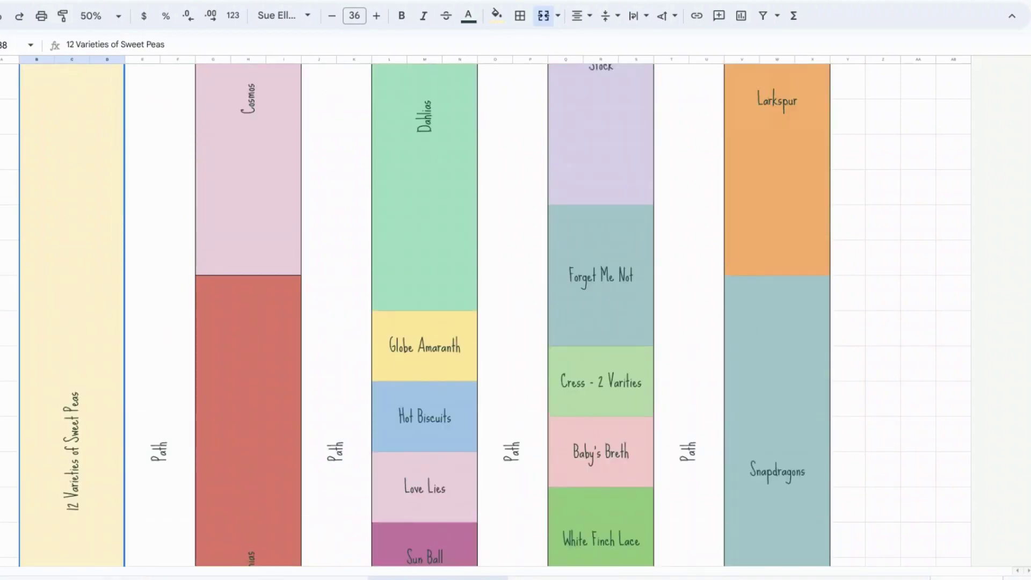
scroll(495, 312, "up", 2)
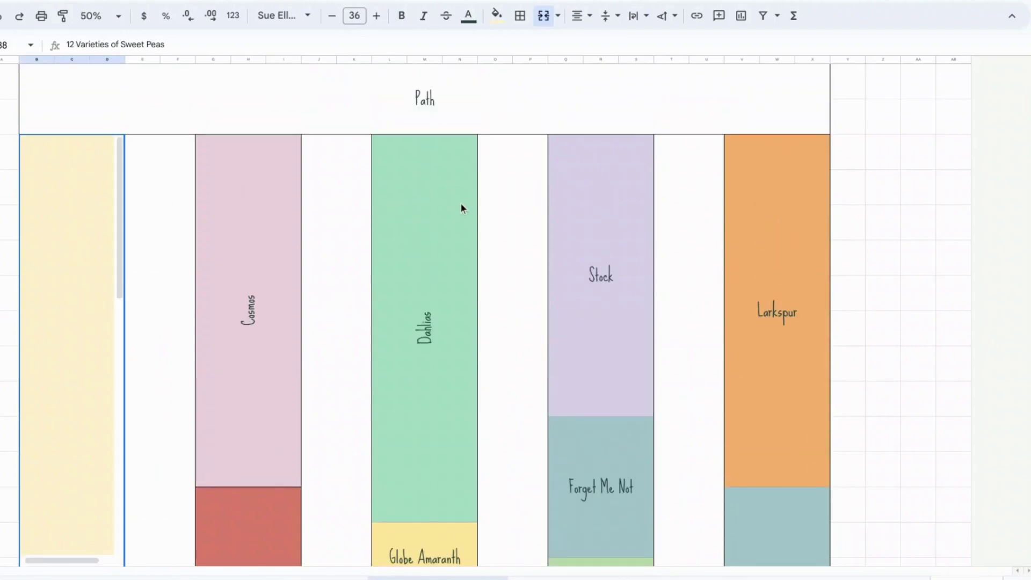
scroll(460, 209, "down", 5)
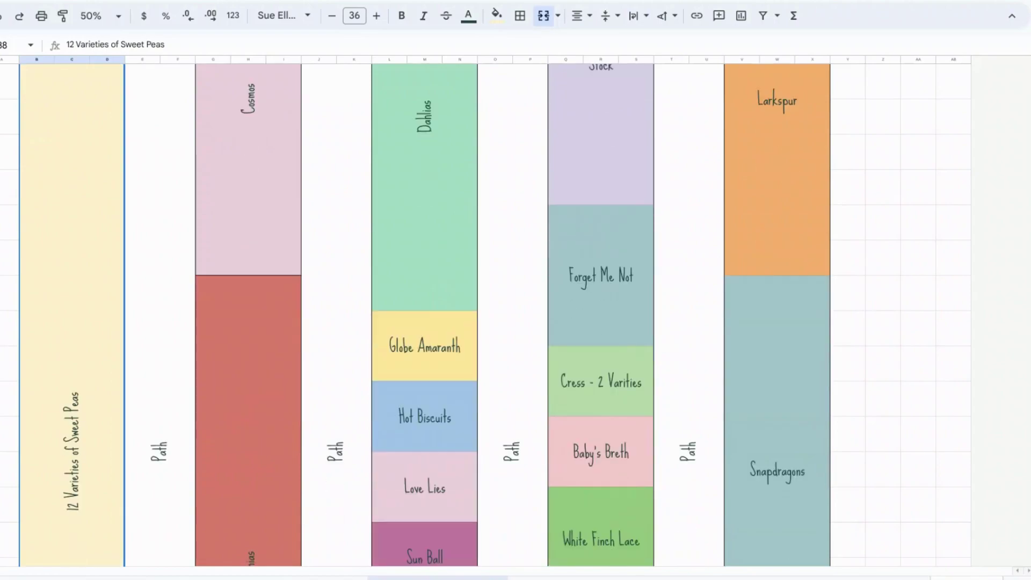
scroll(460, 315, "down", 4)
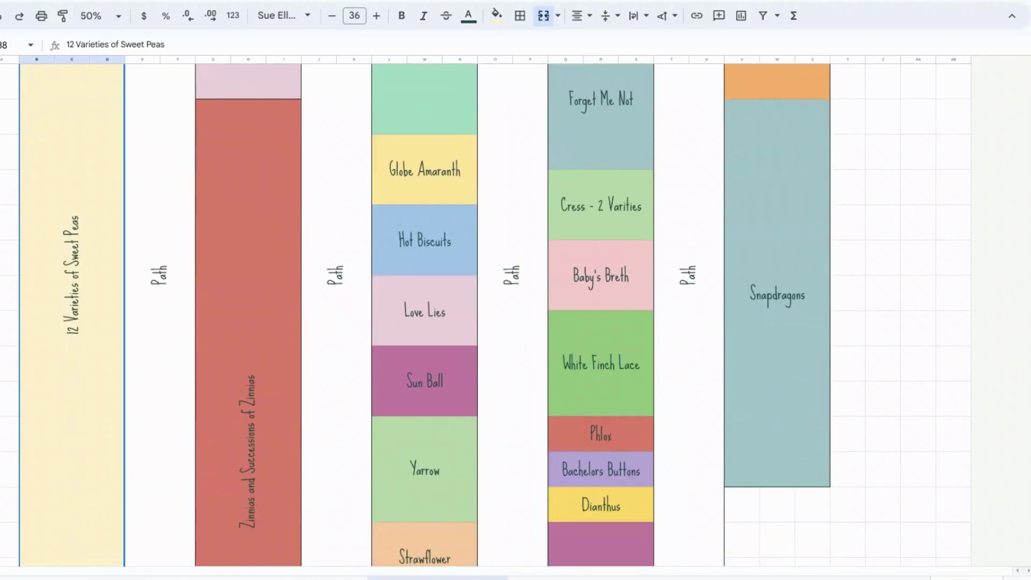
scroll(446, 316, "down", 1)
left_click(461, 209)
scroll(461, 209, "down", 4)
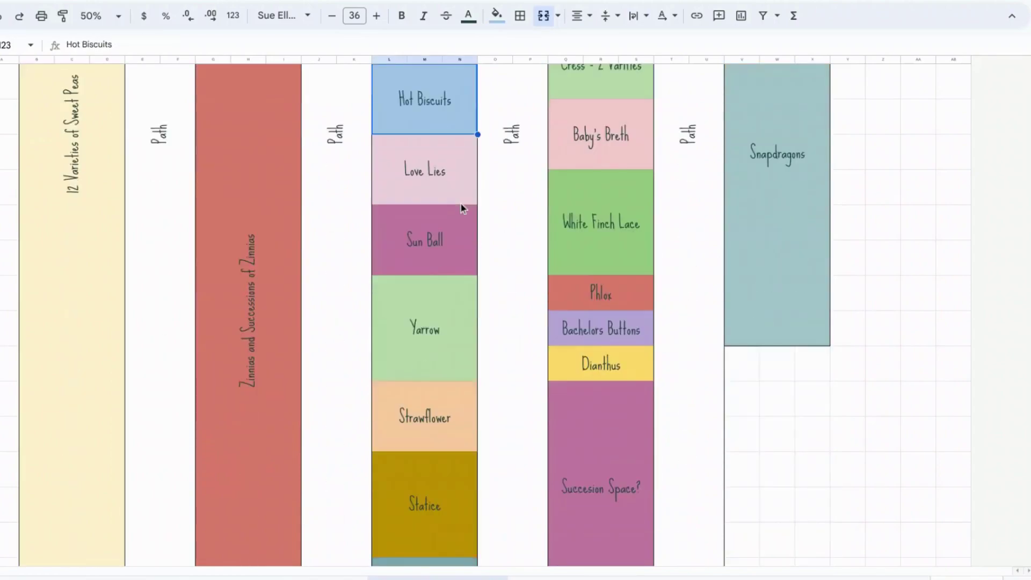
scroll(461, 204, "down", 3)
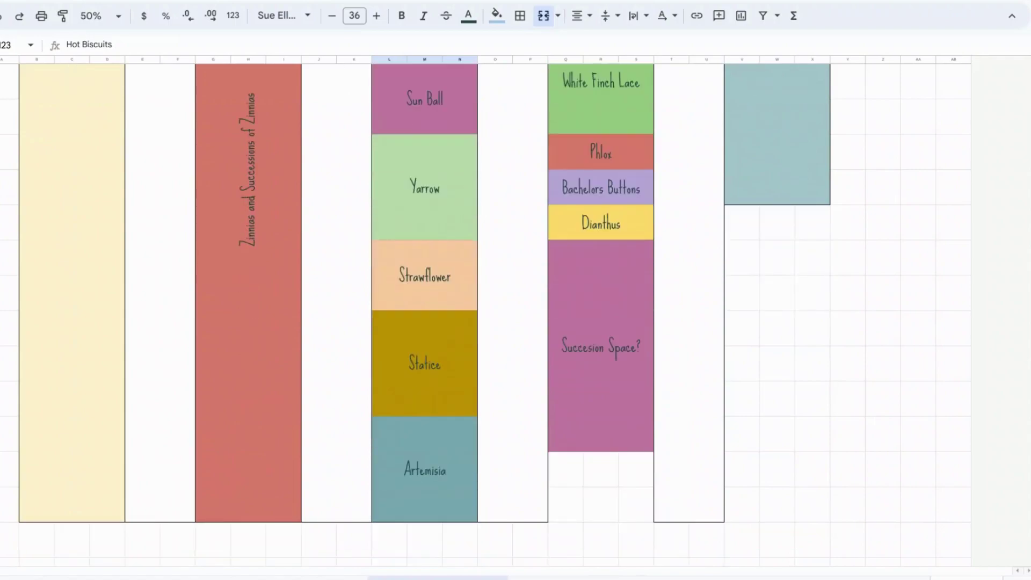
scroll(461, 204, "up", 2)
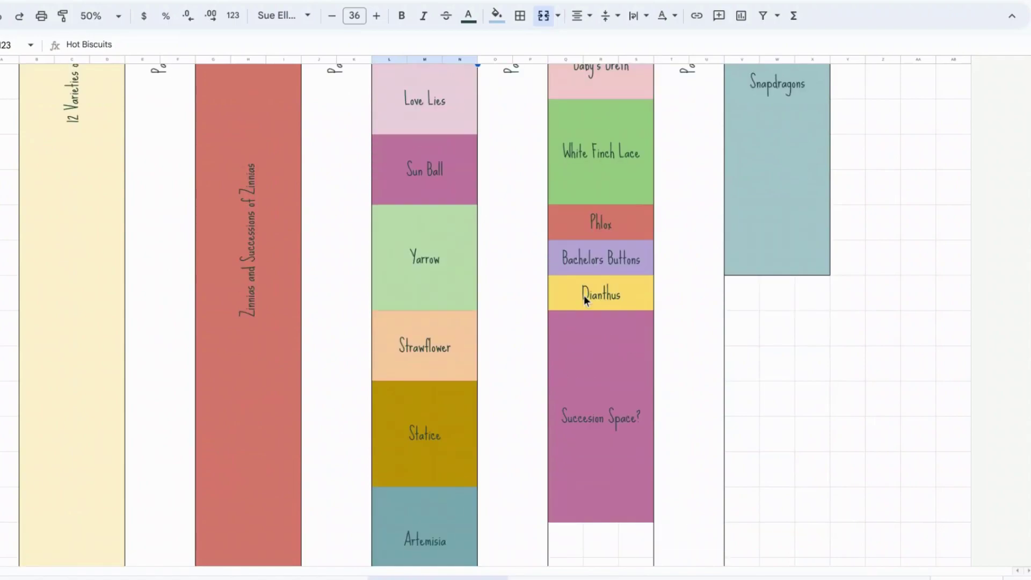
scroll(583, 296, "up", 3)
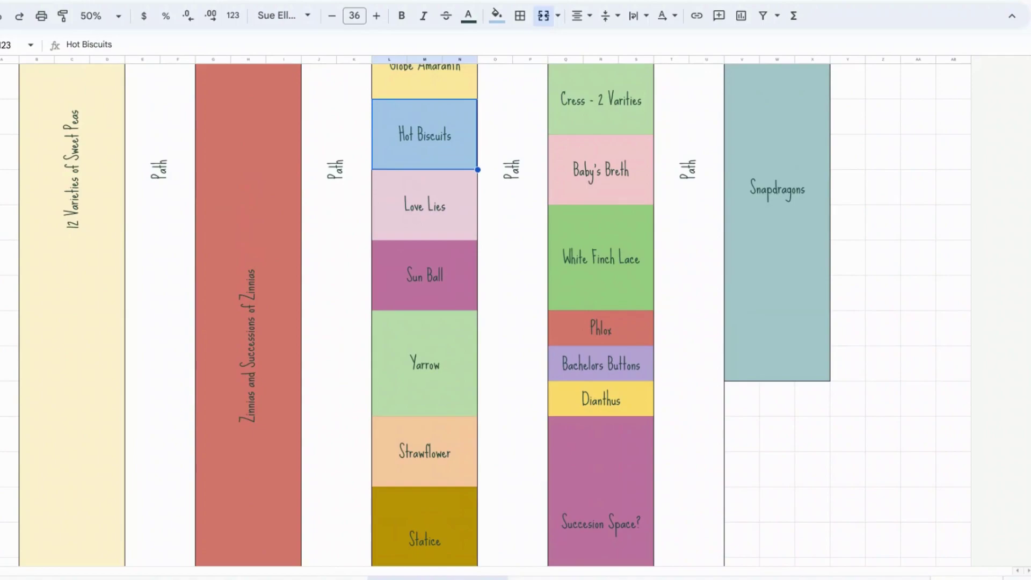
scroll(689, 291, "up", 5)
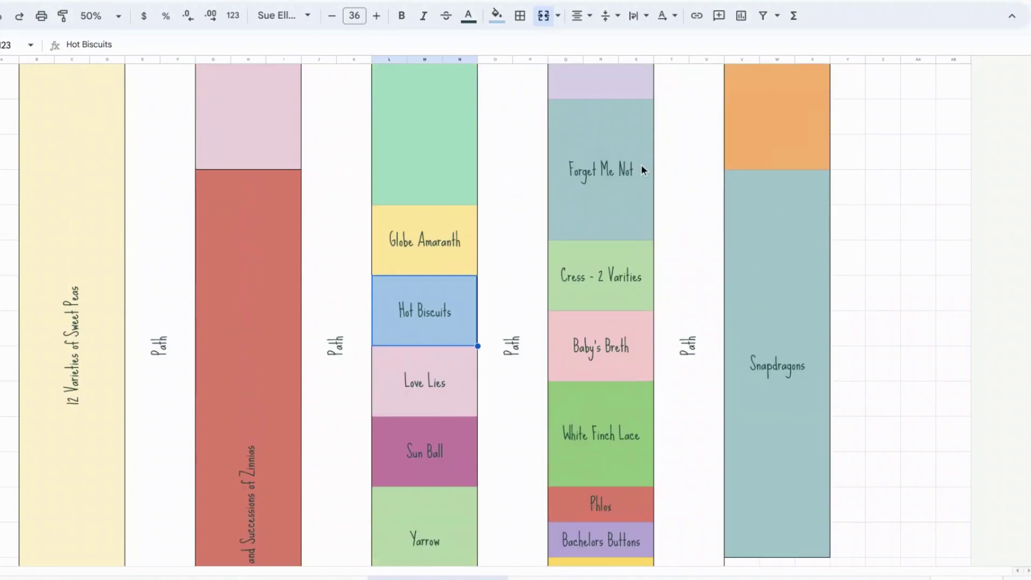
scroll(642, 168, "up", 4)
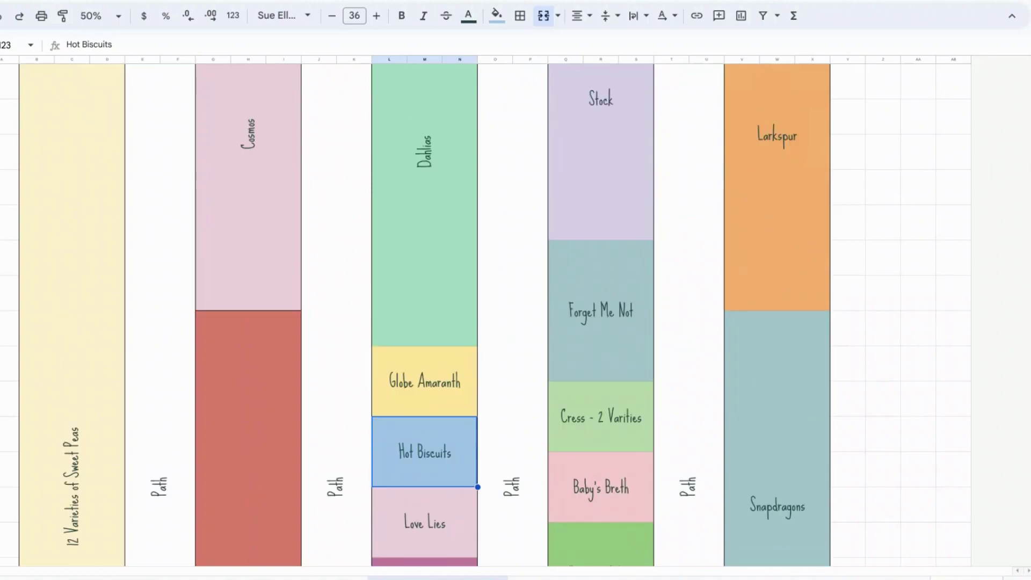
scroll(516, 315, "up", 2)
scroll(516, 314, "up", 4)
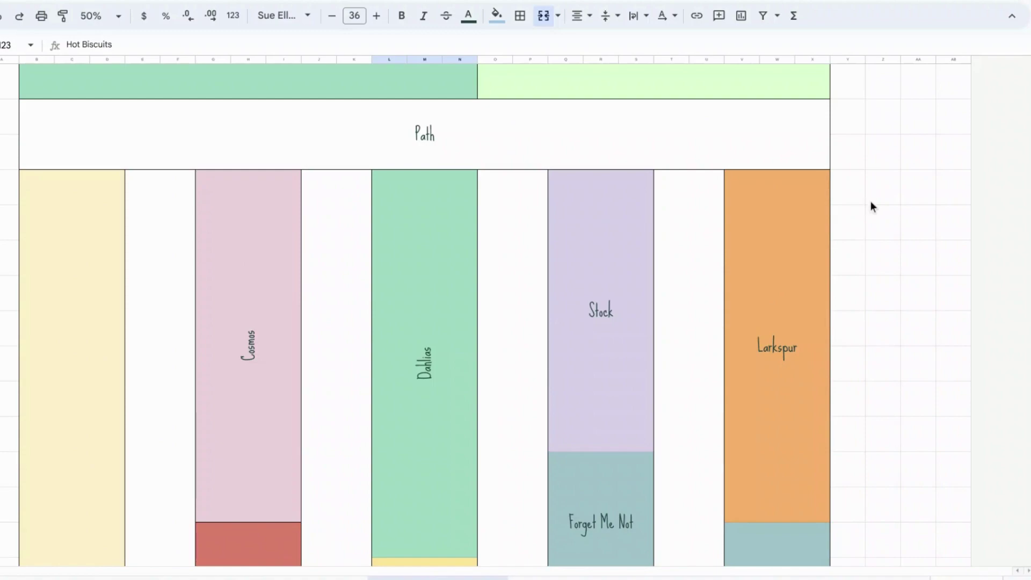
scroll(871, 202, "down", 2)
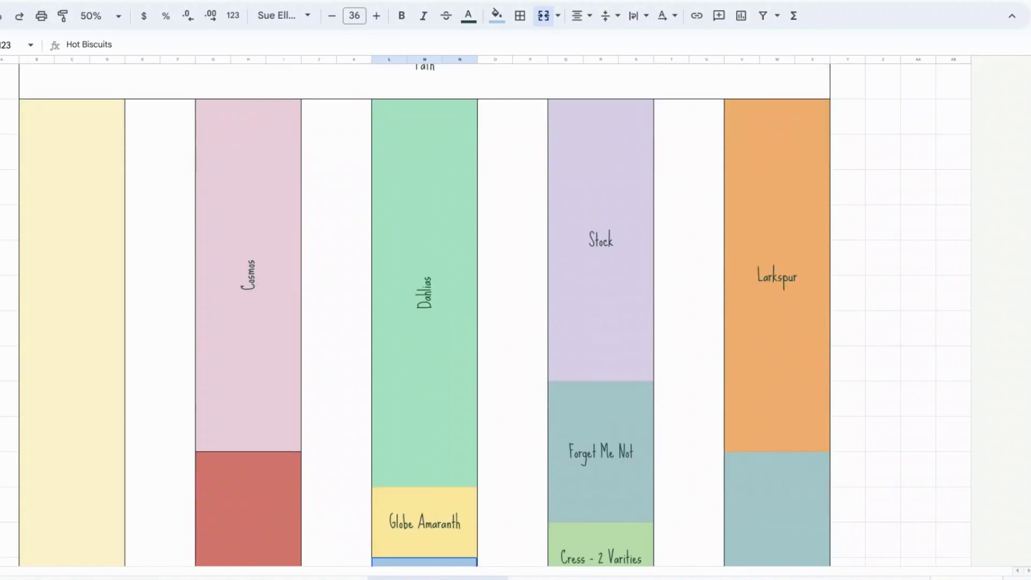
scroll(515, 314, "down", 8)
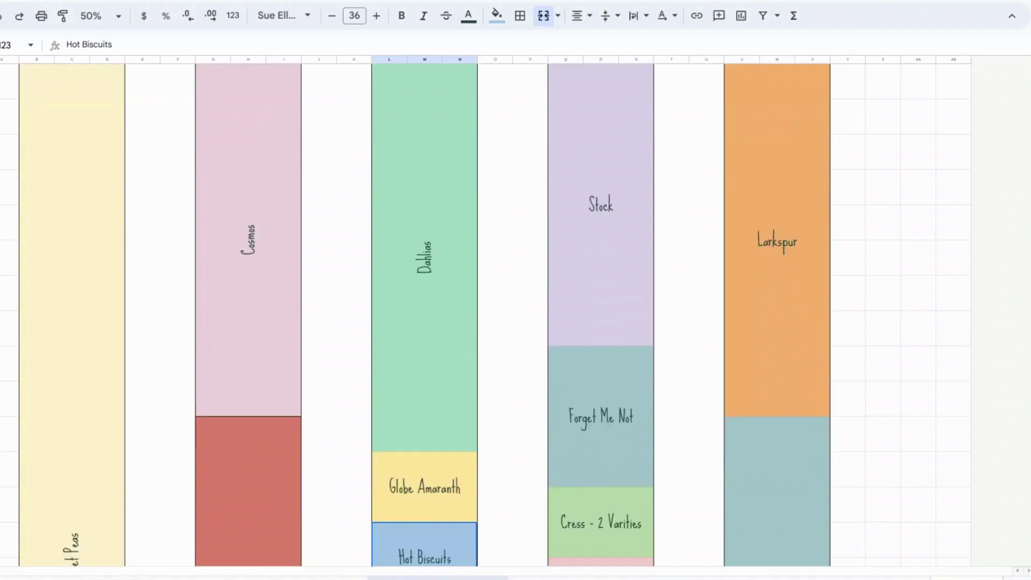
scroll(515, 315, "up", 4)
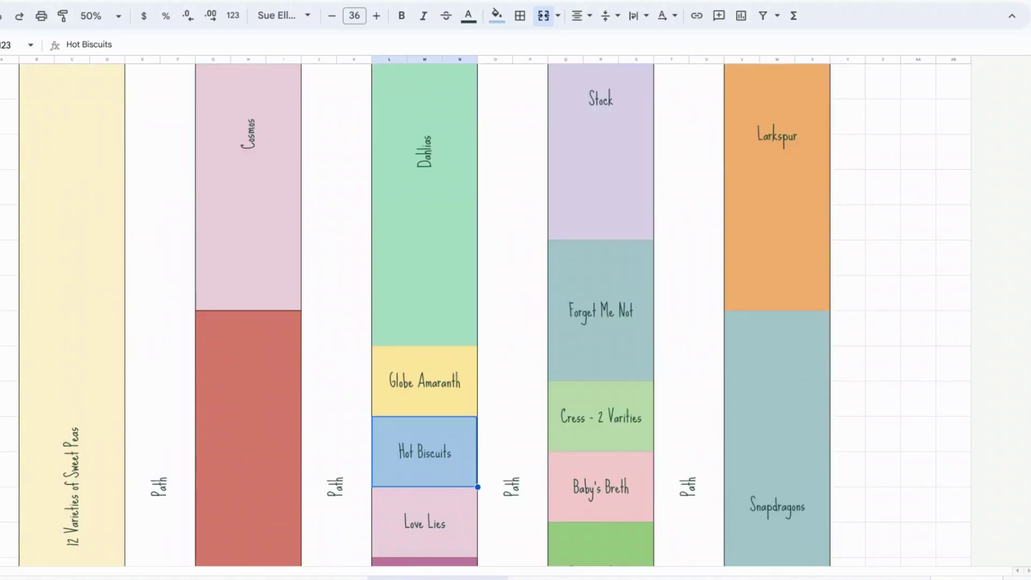
scroll(516, 314, "down", 17)
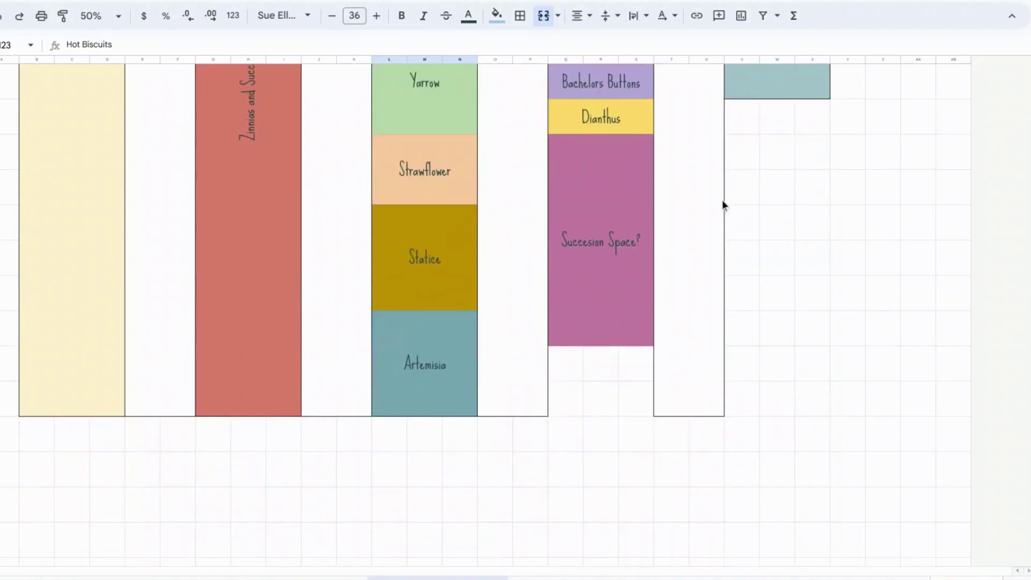
scroll(747, 271, "up", 3)
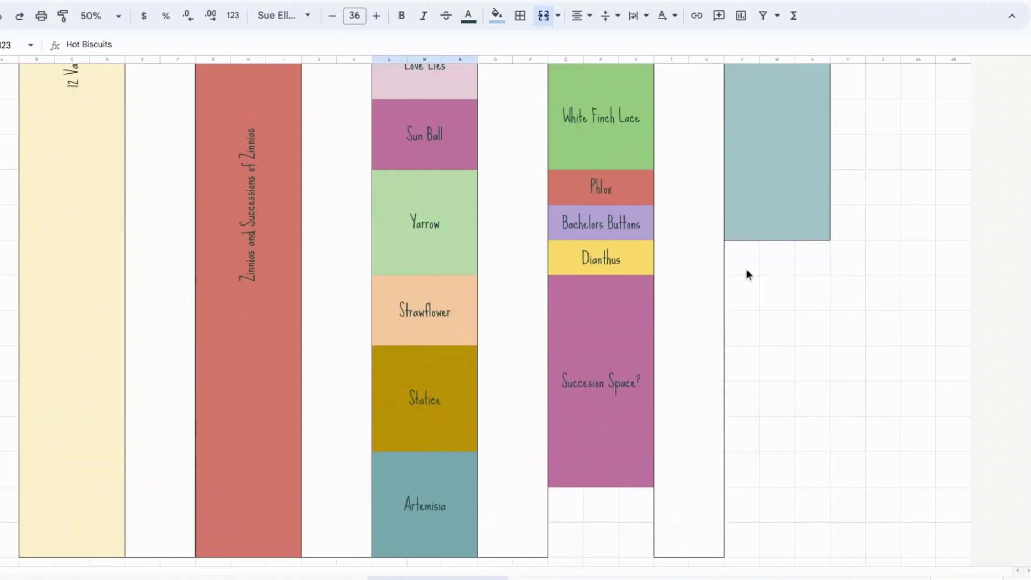
scroll(746, 269, "up", 4)
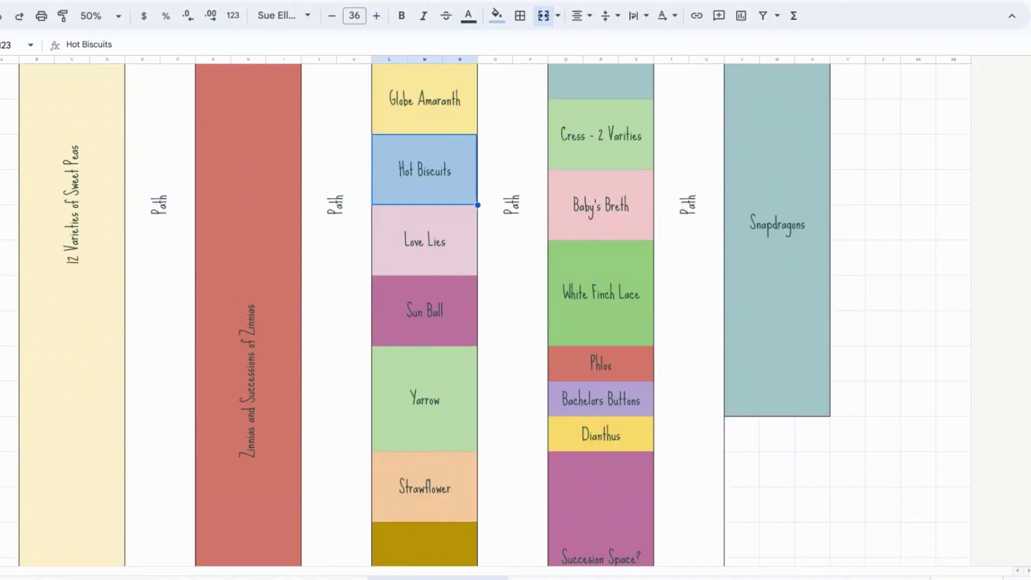
scroll(516, 312, "down", 5)
scroll(516, 311, "up", 2)
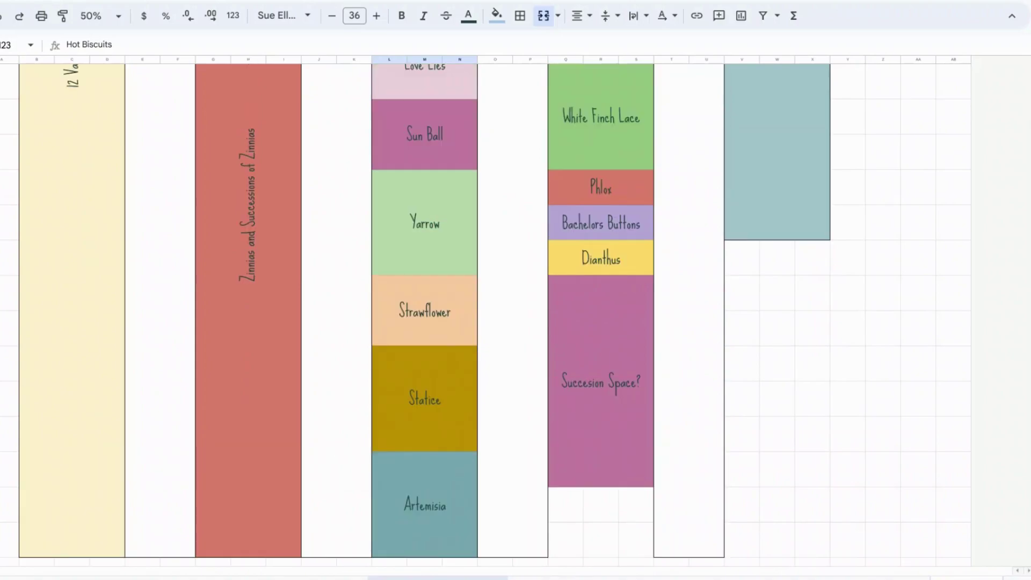
scroll(516, 311, "up", 12)
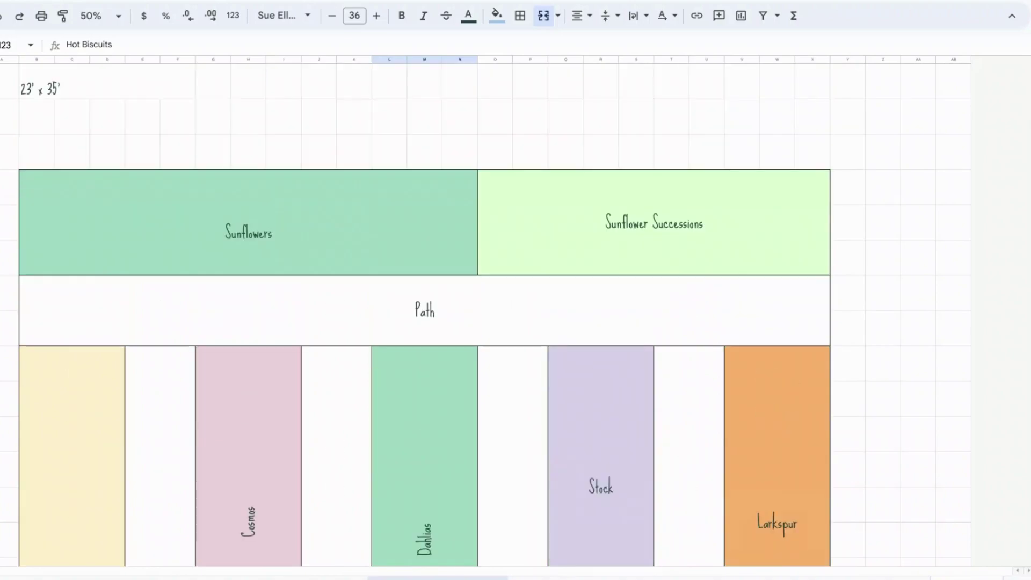
scroll(978, 327, "down", 3)
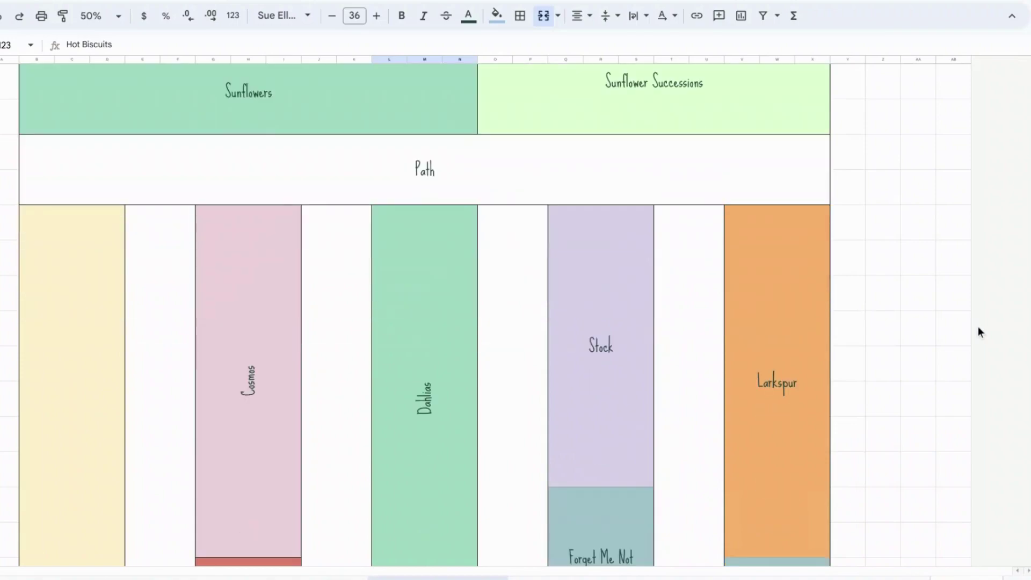
scroll(913, 296, "down", 3)
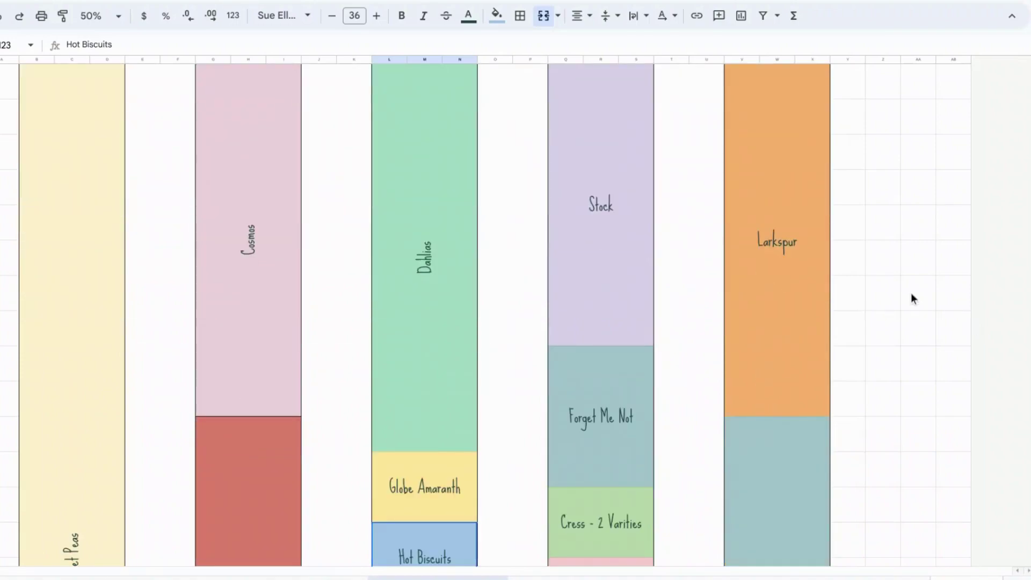
scroll(516, 312, "up", 3)
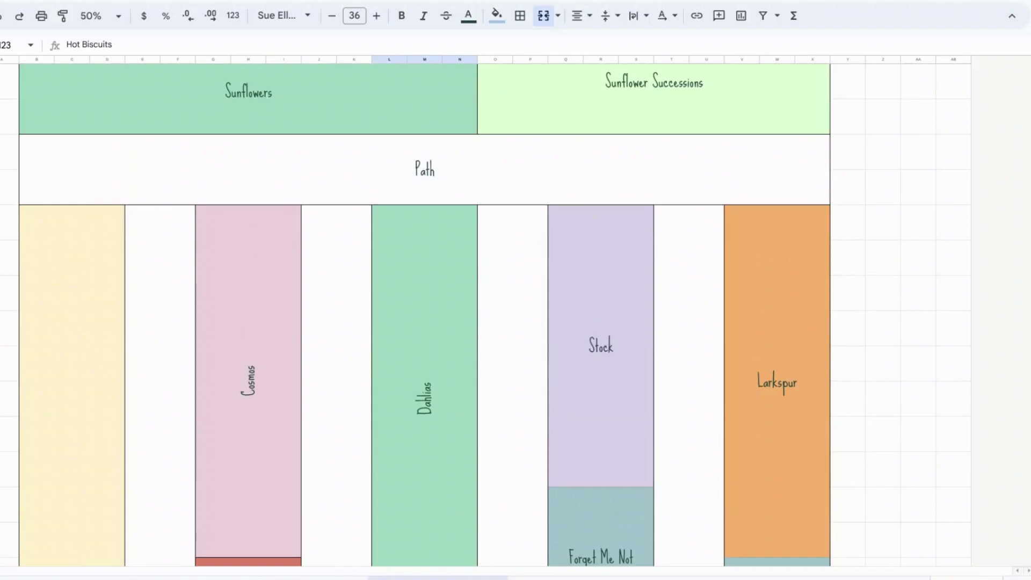
scroll(515, 312, "up", 2)
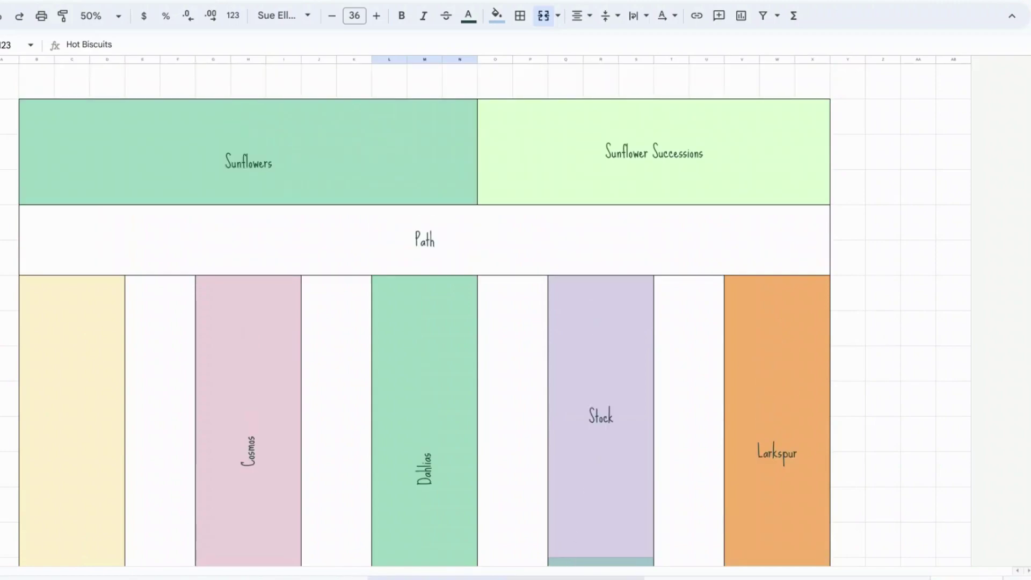
Step: Switch to the seed-tracking planting log sheet and set its zoom to 100%
left_click(558, 577)
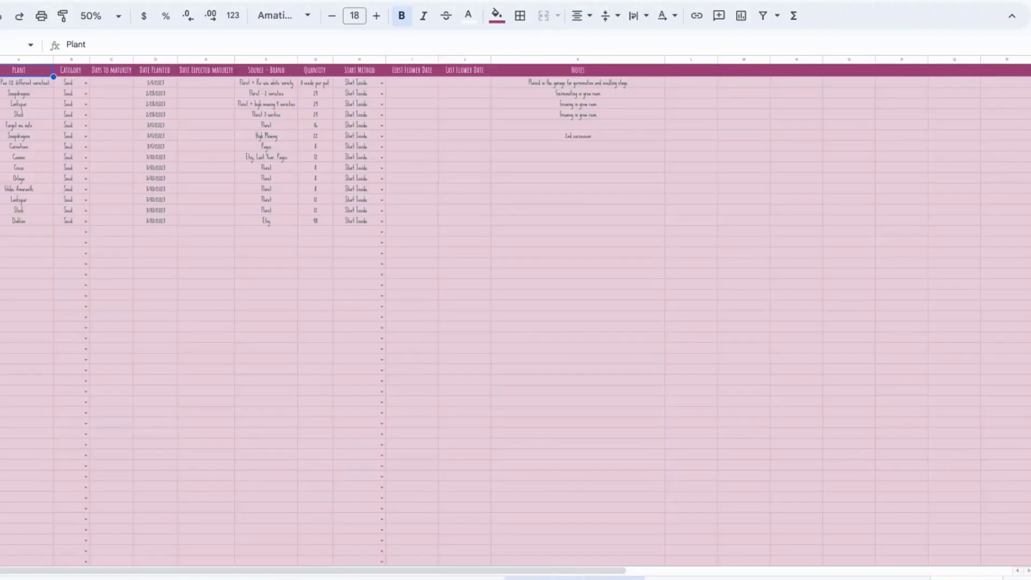
left_click(81, 13)
left_click(100, 105)
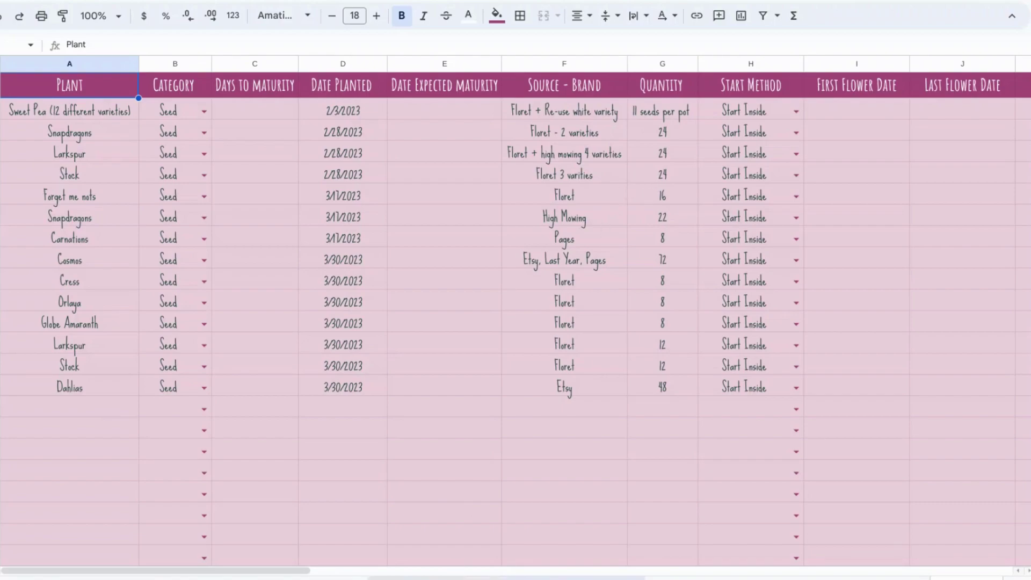
Step: Switch to the garden layout sheet and inspect the empty column B–D cells above the Sunflowers bed
left_click(436, 577)
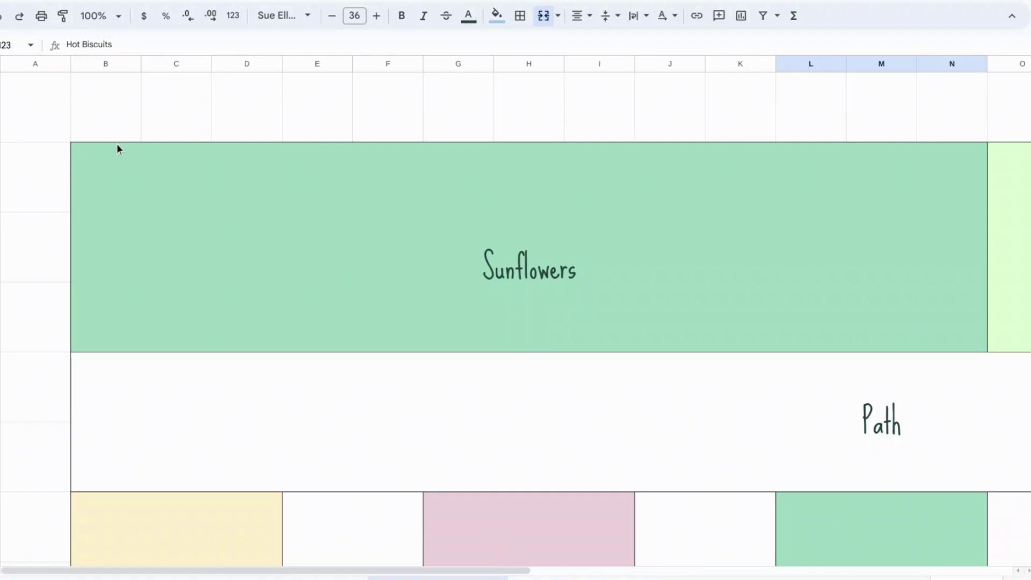
left_click(111, 117)
left_click(112, 158)
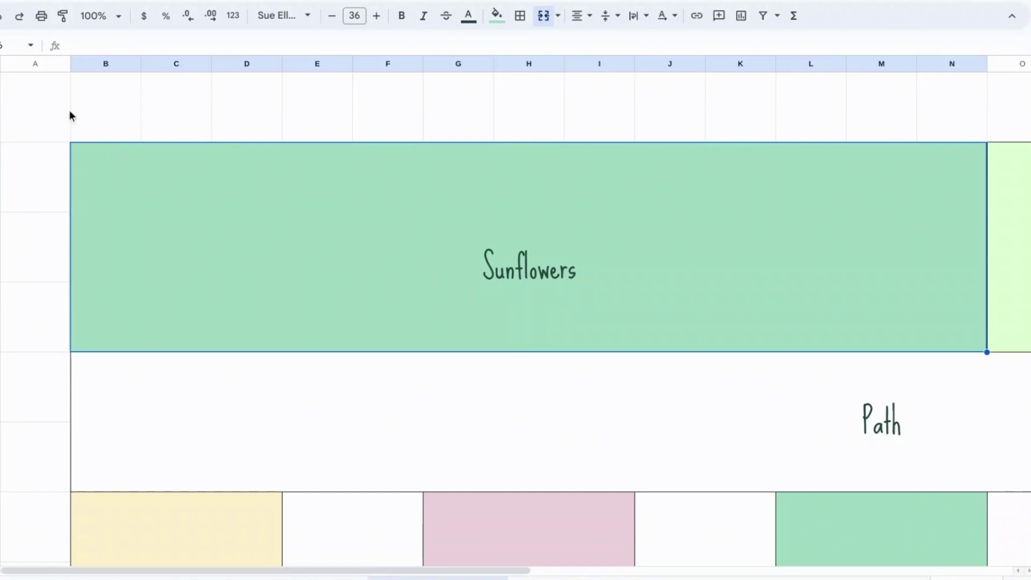
left_click(108, 124)
left_click(156, 119)
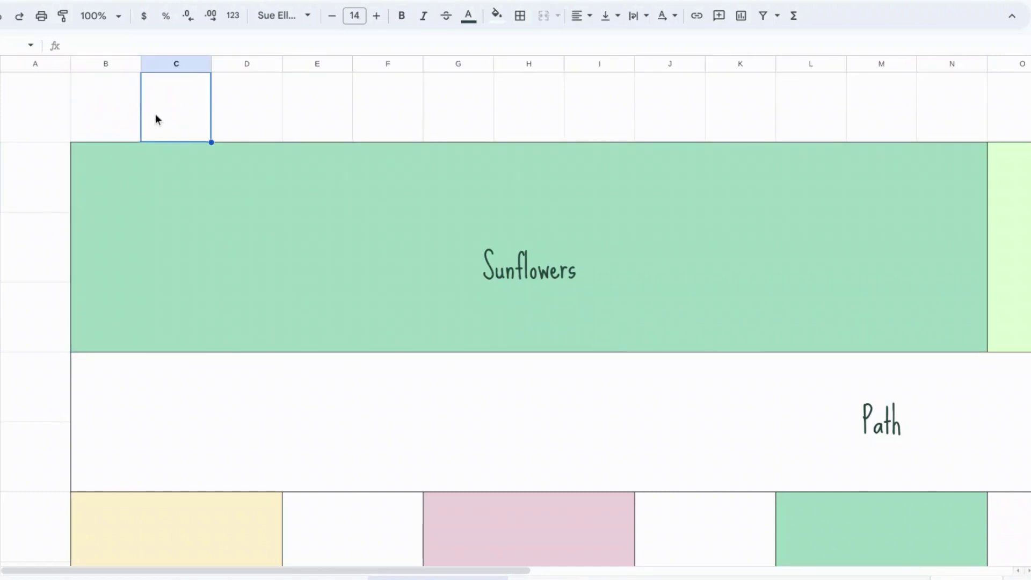
left_click(272, 117)
scroll(271, 112, "right", 1)
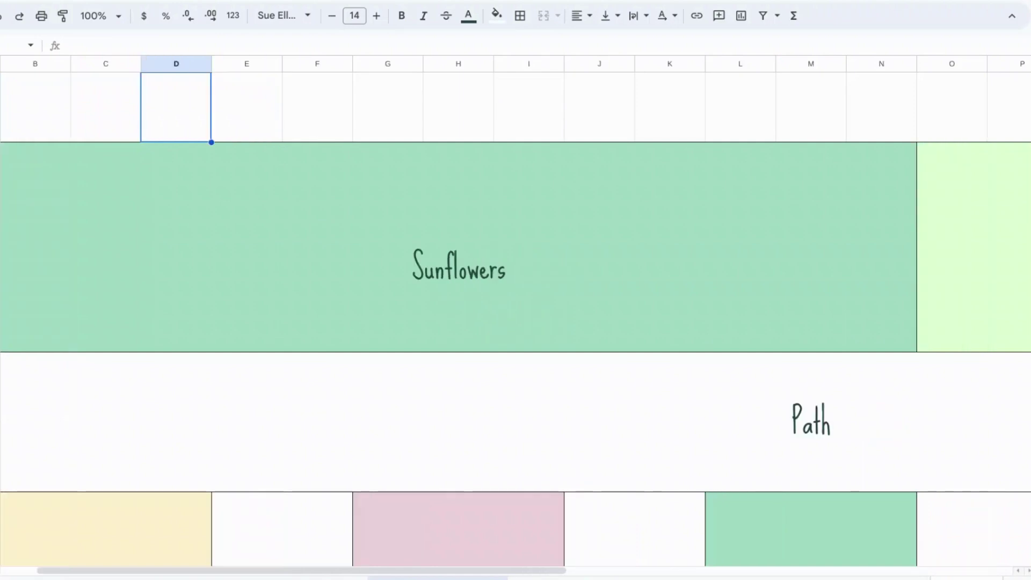
scroll(515, 317, "down", 1)
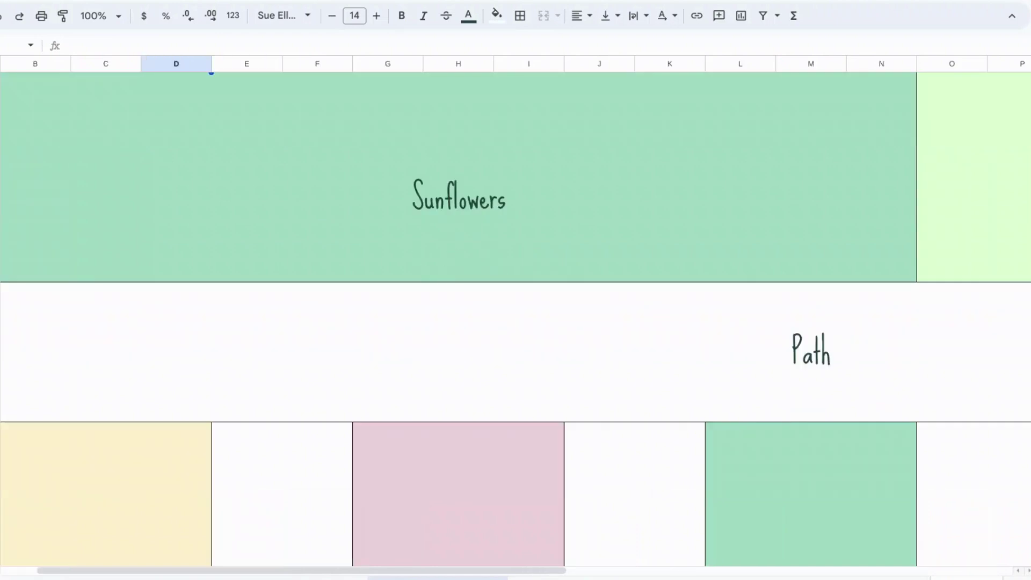
scroll(339, 151, "up", 1)
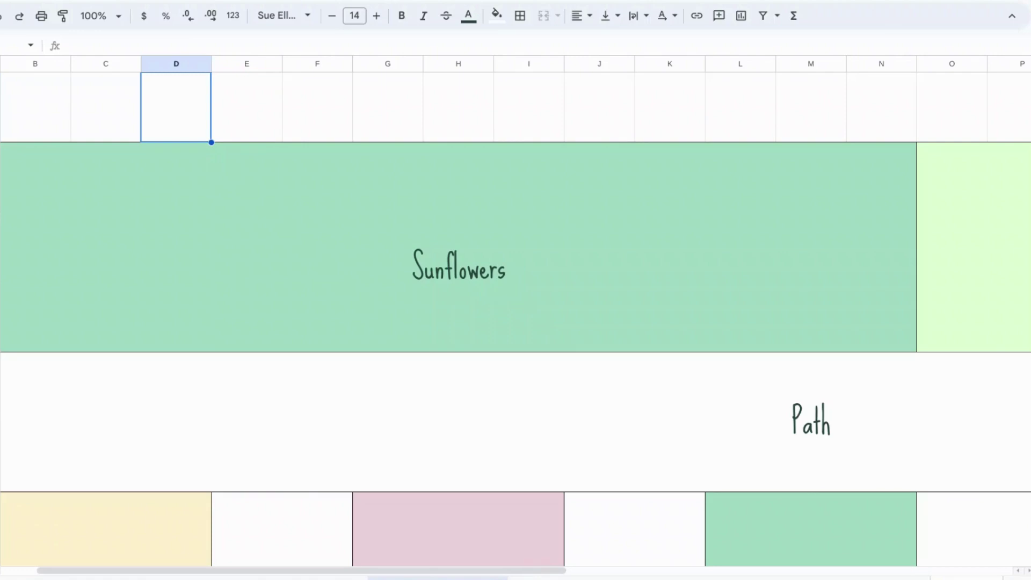
scroll(516, 312, "left", 1)
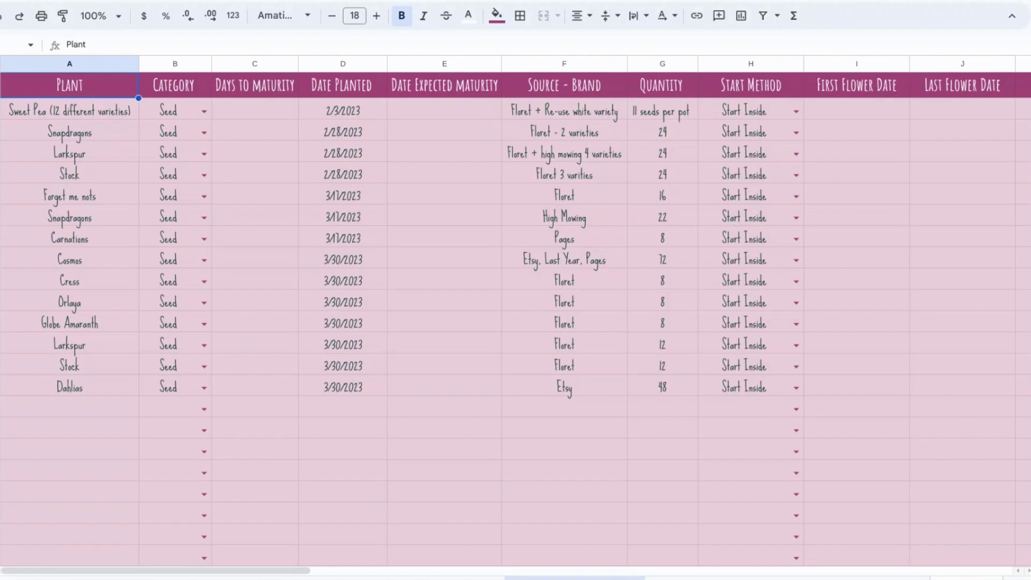
Step: Select an empty Date Expected maturity cell in column E of the planting log
left_click(444, 555)
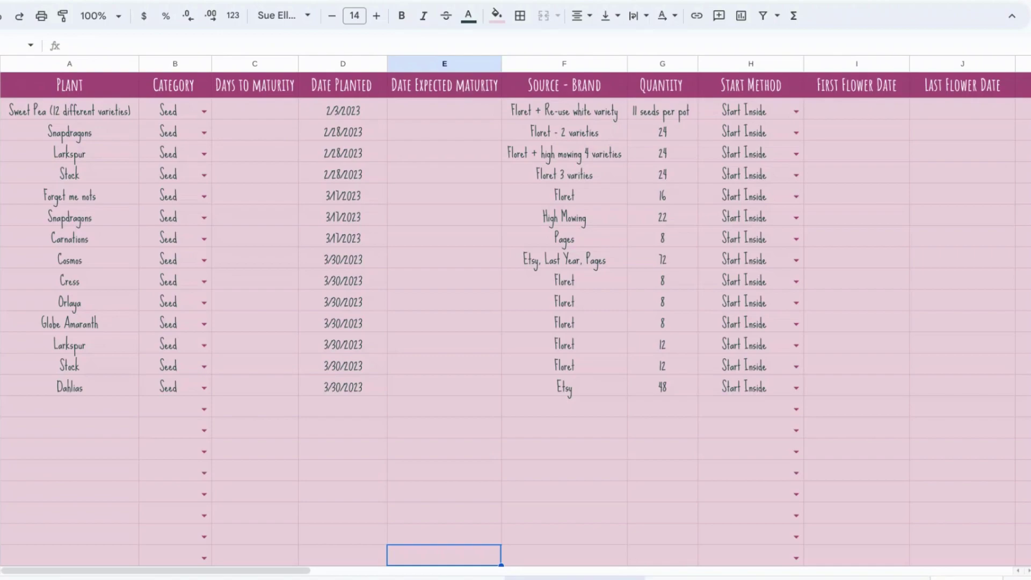
Step: Switch to the garden layout sheet and review the Sunflowers bed, the Path and the coloured beds below
left_click(436, 577)
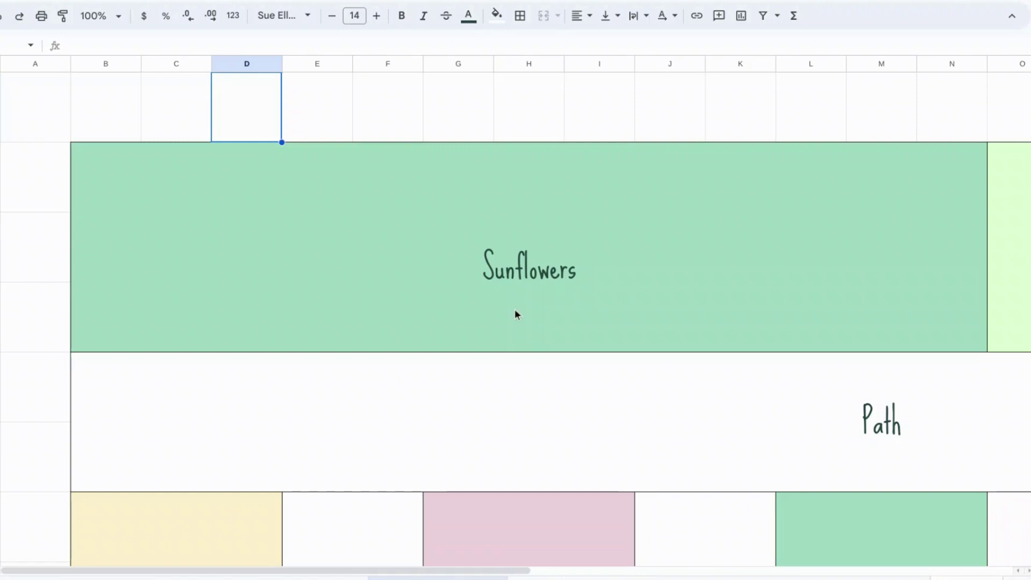
scroll(519, 306, "down", 2)
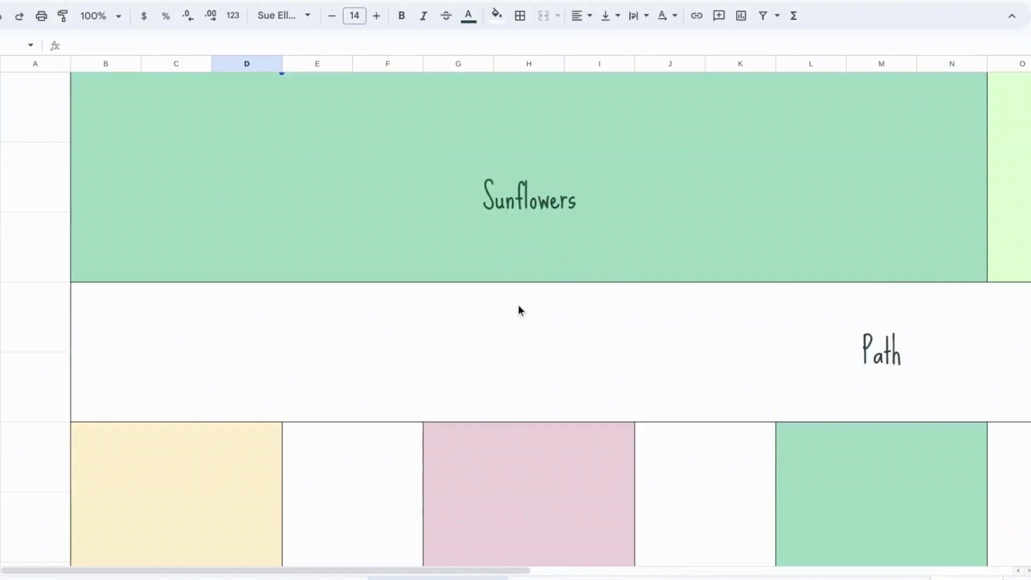
scroll(519, 310, "up", 1)
scroll(516, 317, "right", 2)
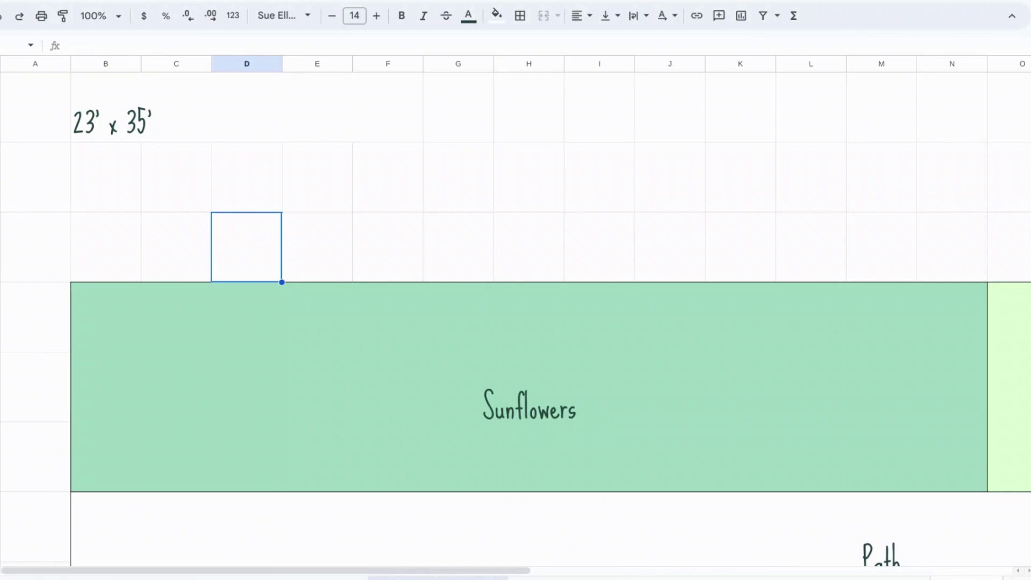
scroll(550, 320, "down", 5)
scroll(551, 320, "up", 3)
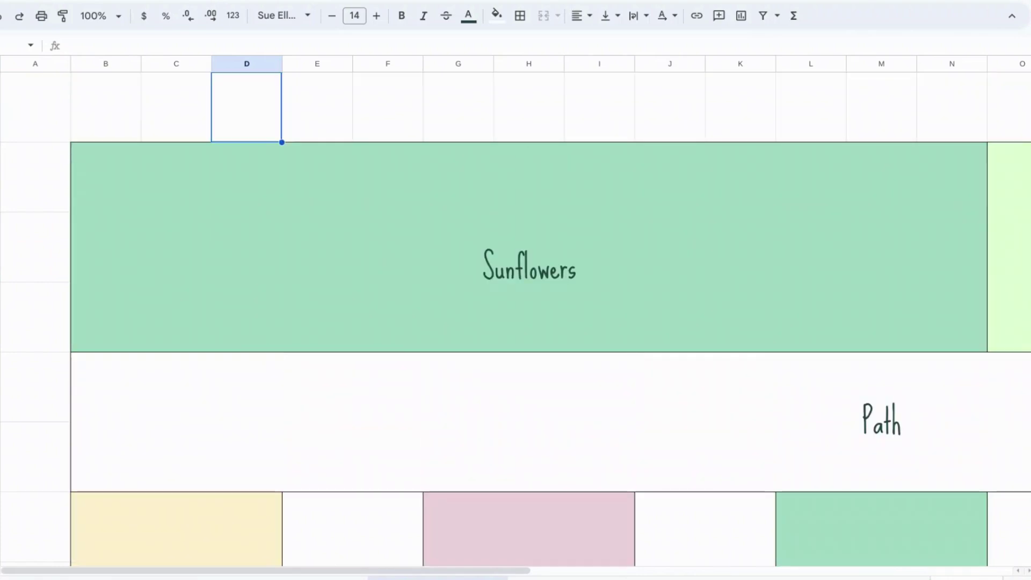